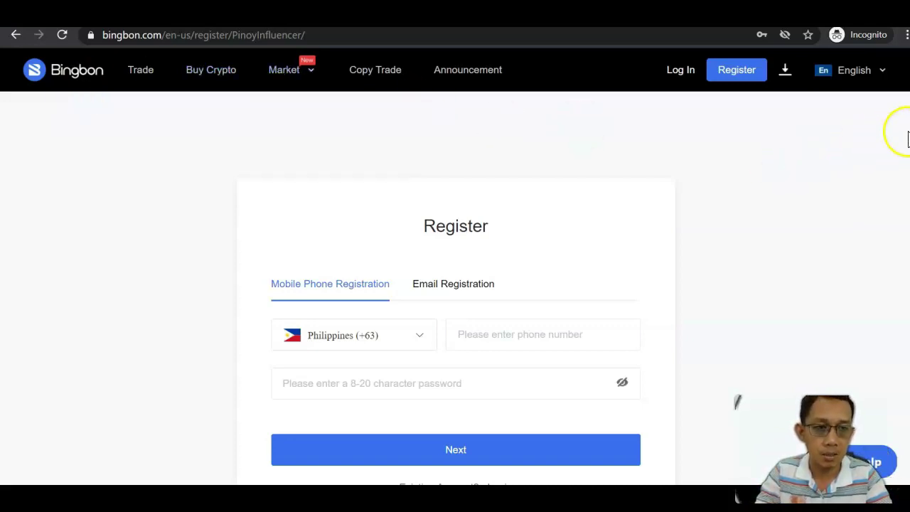
Compare the mobile phone and email registration forms, ending on the phone number and password fields
scroll(456, 329, down, 1)
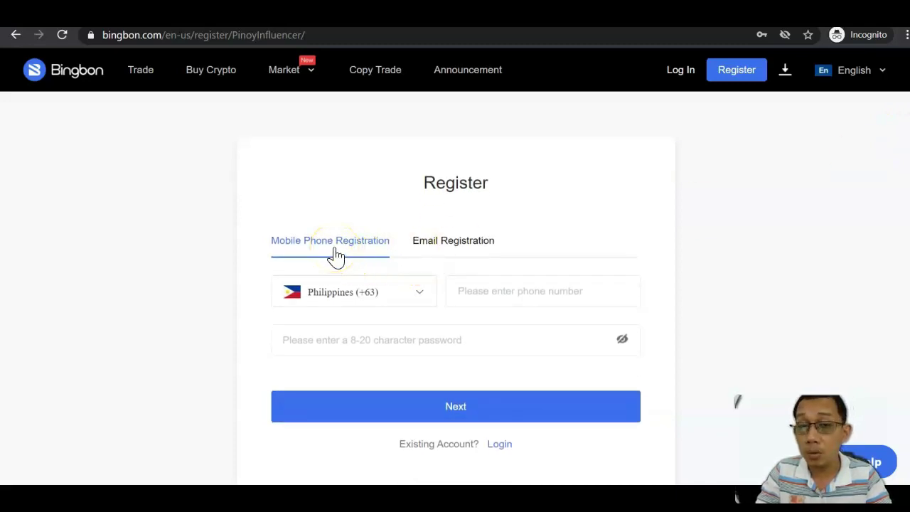
click(435, 246)
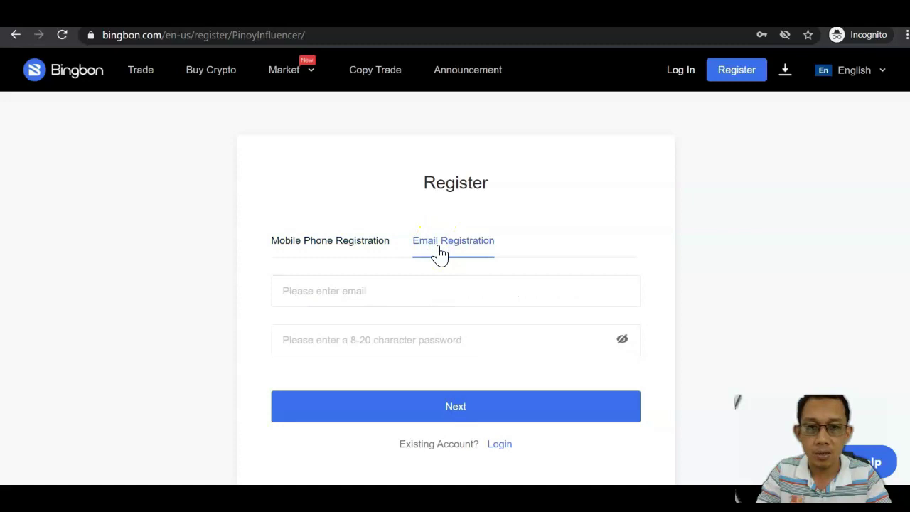
click(331, 247)
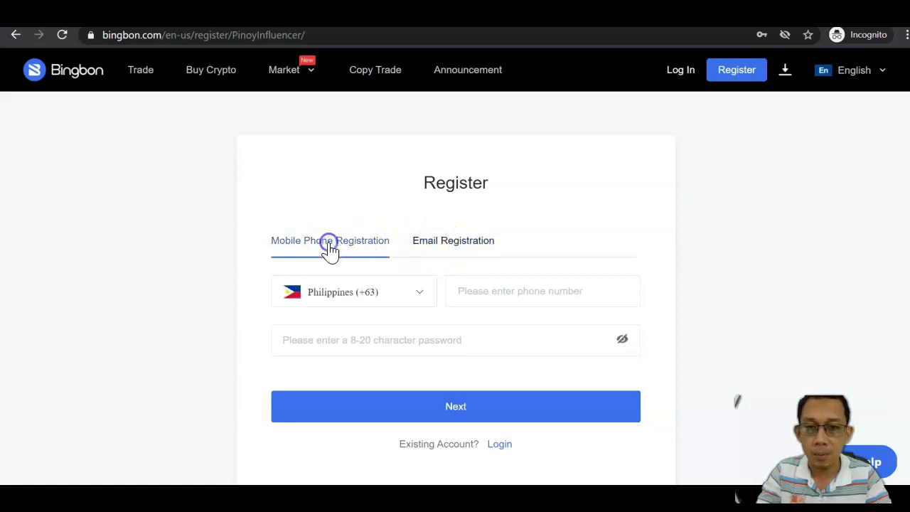
click(466, 296)
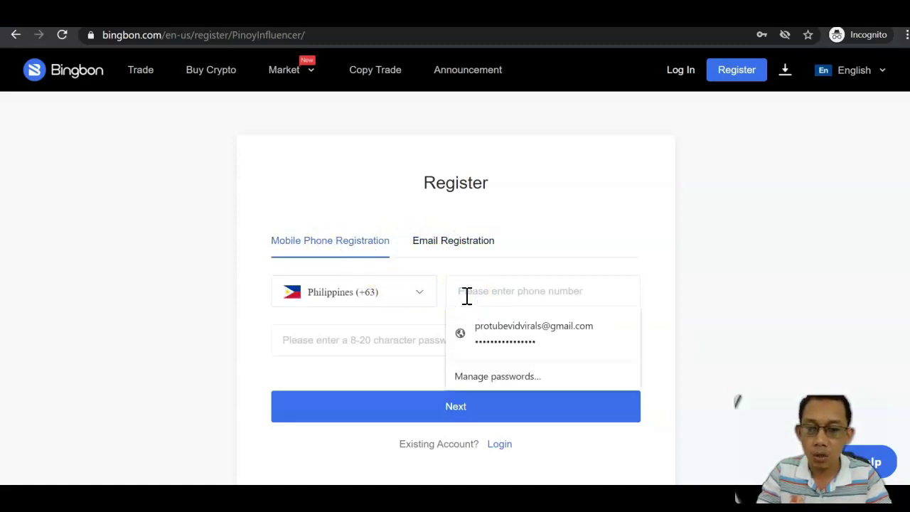
click(372, 334)
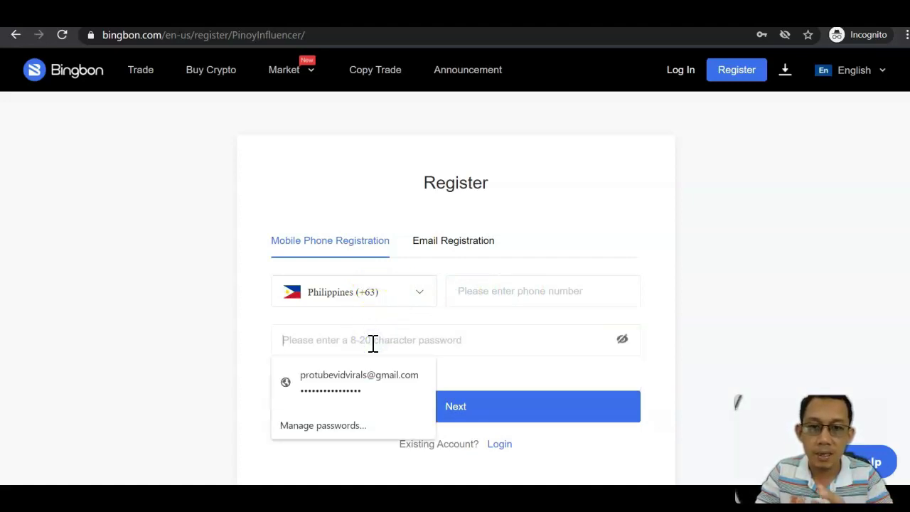
Switch the registration form to email registration and look over its email and password fields
click(489, 243)
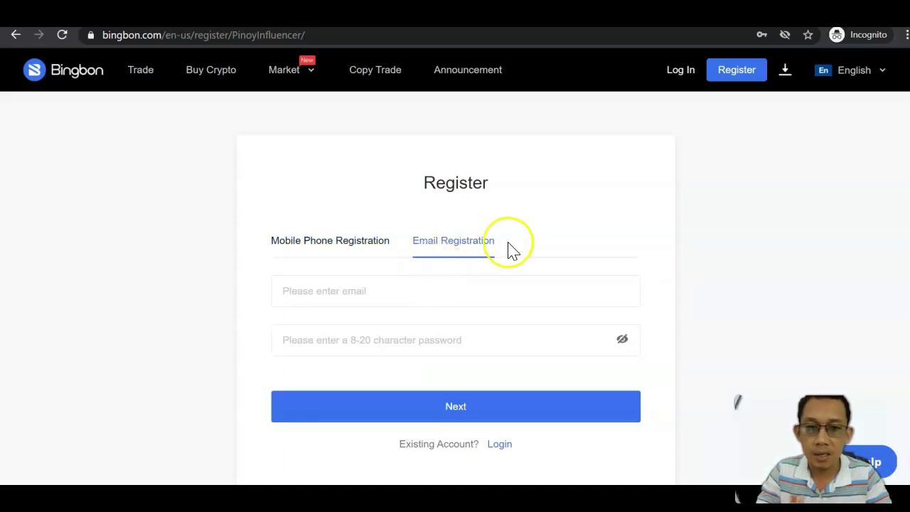
click(406, 353)
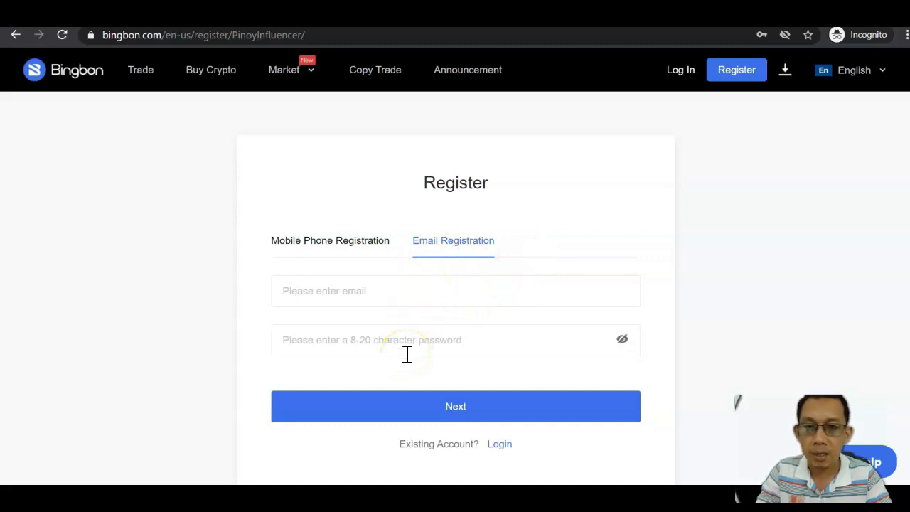
click(468, 351)
click(449, 412)
click(414, 420)
click(493, 419)
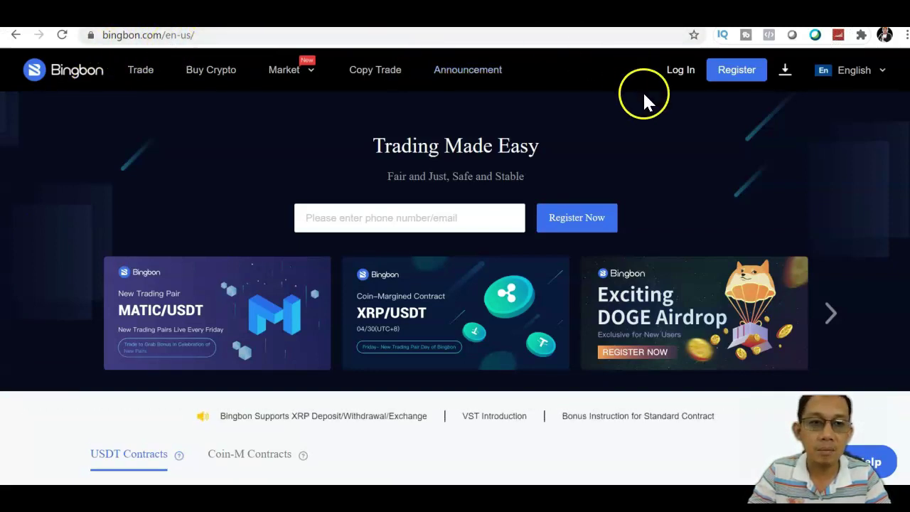
Log in by email with the saved credentials and complete the slider puzzle verification
click(682, 77)
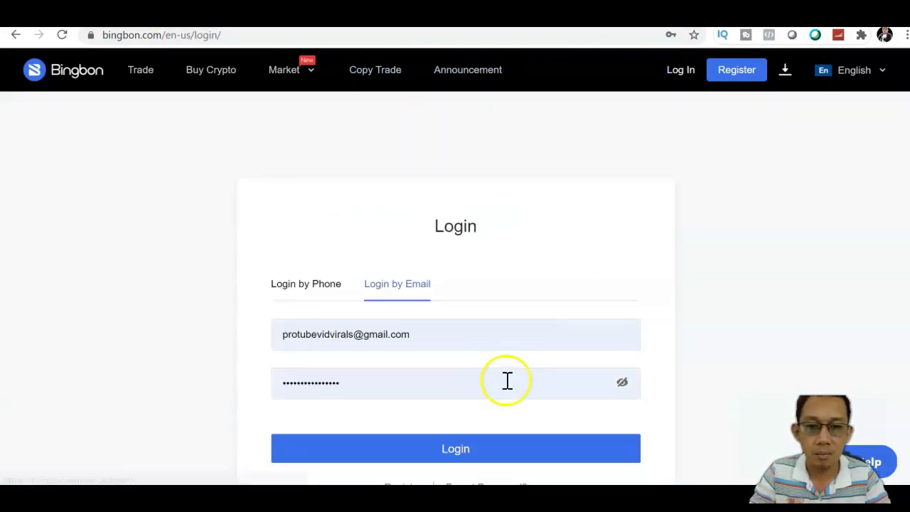
click(432, 452)
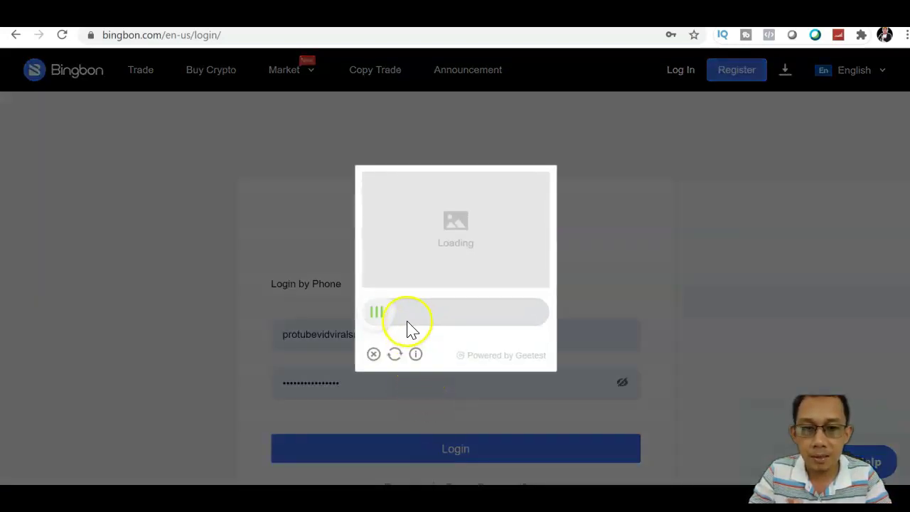
drag(377, 325, 473, 333)
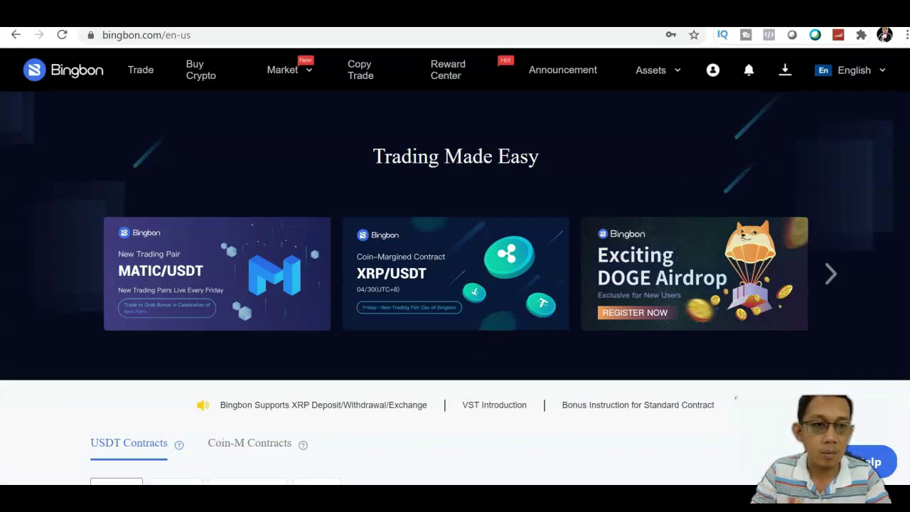
Open the deposit page for the account's assets
scroll(455, 284, down, 3)
scroll(455, 284, up, 3)
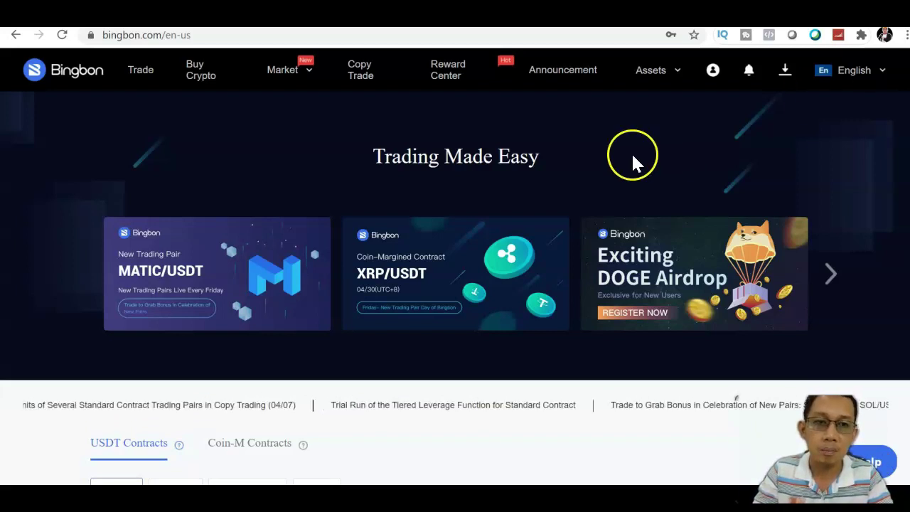
mouse_move(664, 81)
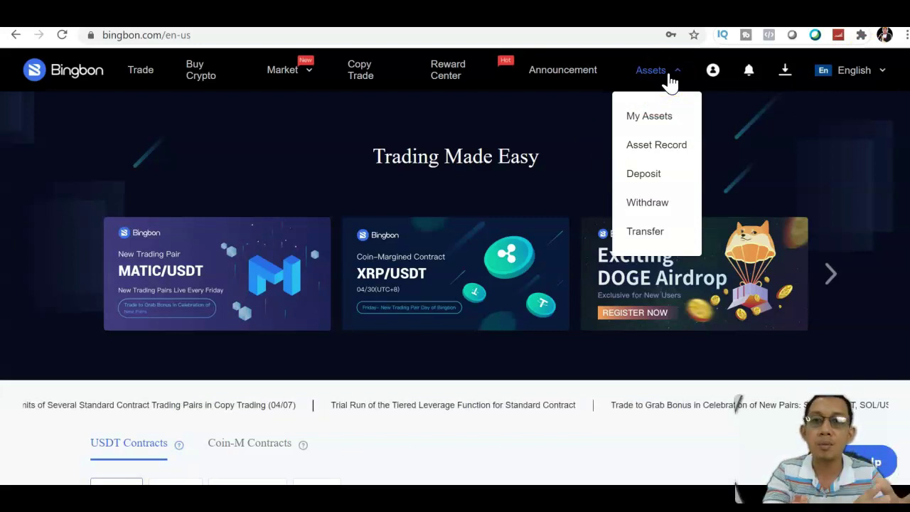
click(646, 175)
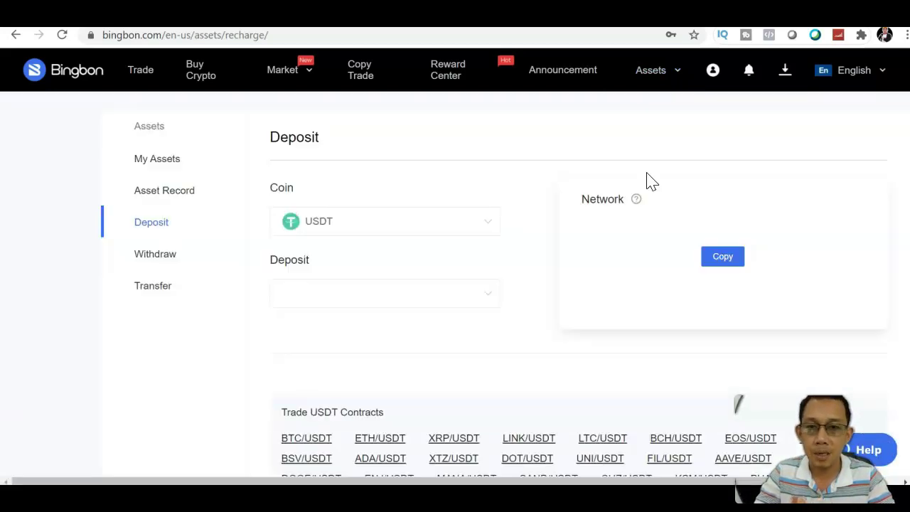
mouse_move(902, 130)
mouse_down()
mouse_move(901, 192)
mouse_move(901, 130)
mouse_up()
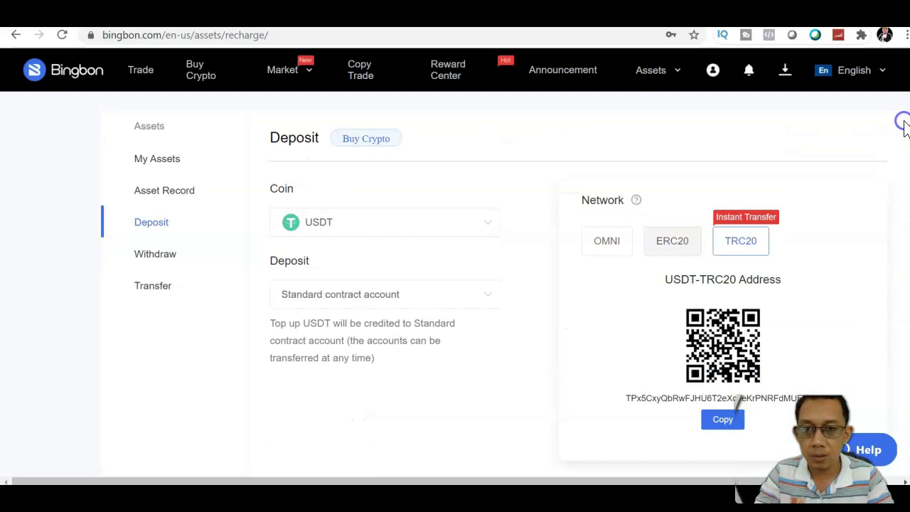
Browse the coins available for deposit and review the USDT TRC20 address and deposit reminders
click(302, 238)
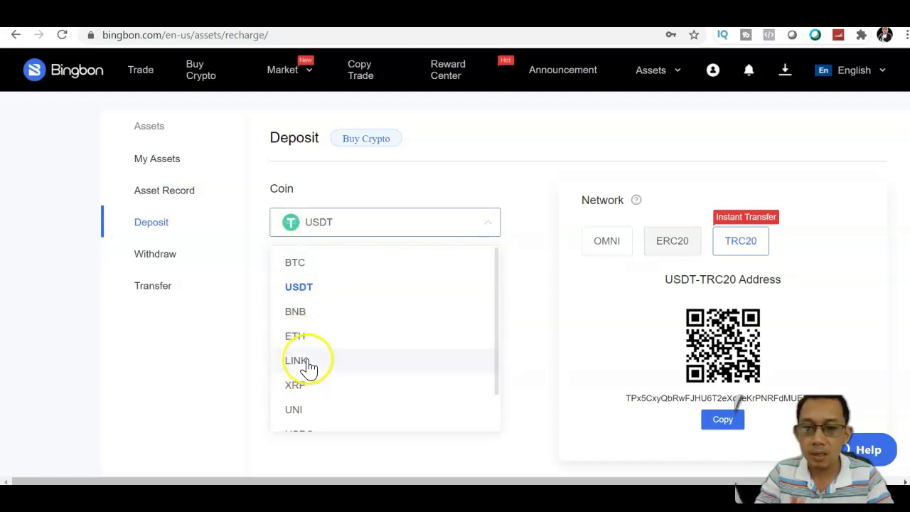
drag(496, 360, 497, 420)
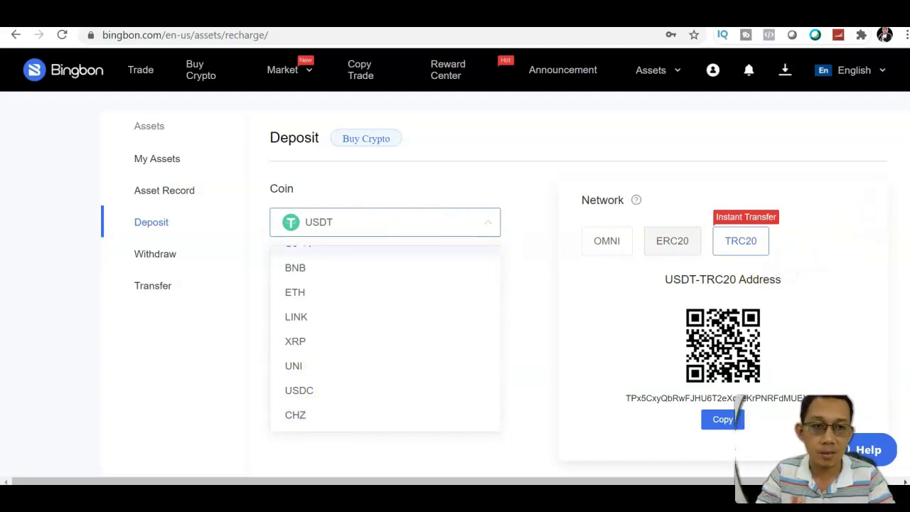
scroll(740, 294, down, 3)
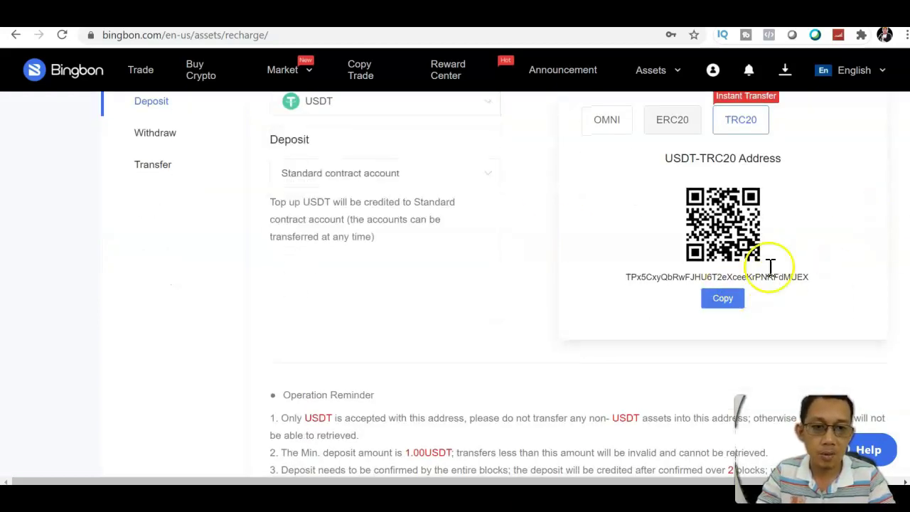
scroll(454, 284, up, 3)
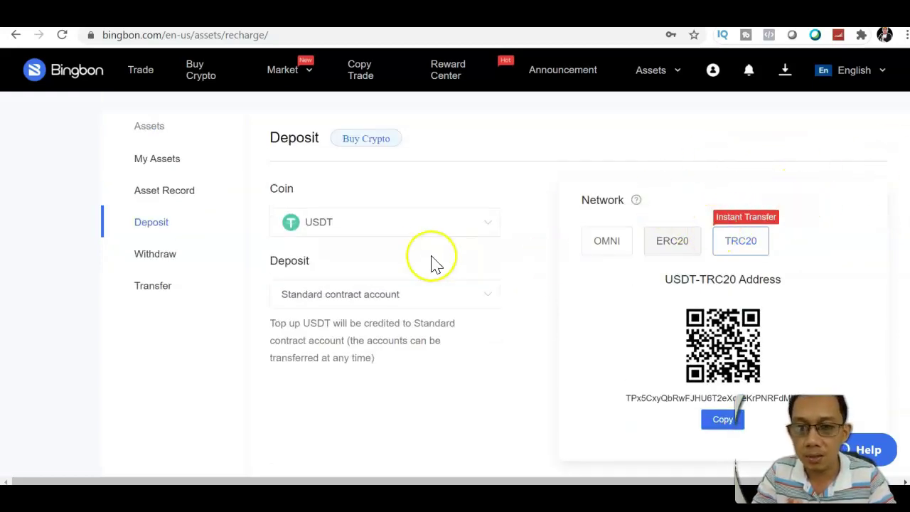
Choose BNB as the deposit coin and review its network and deposit address
click(406, 226)
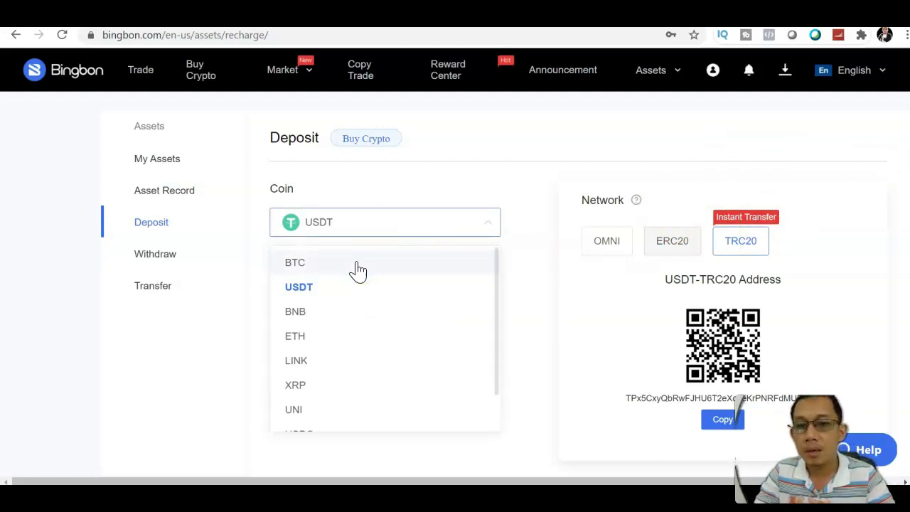
click(304, 317)
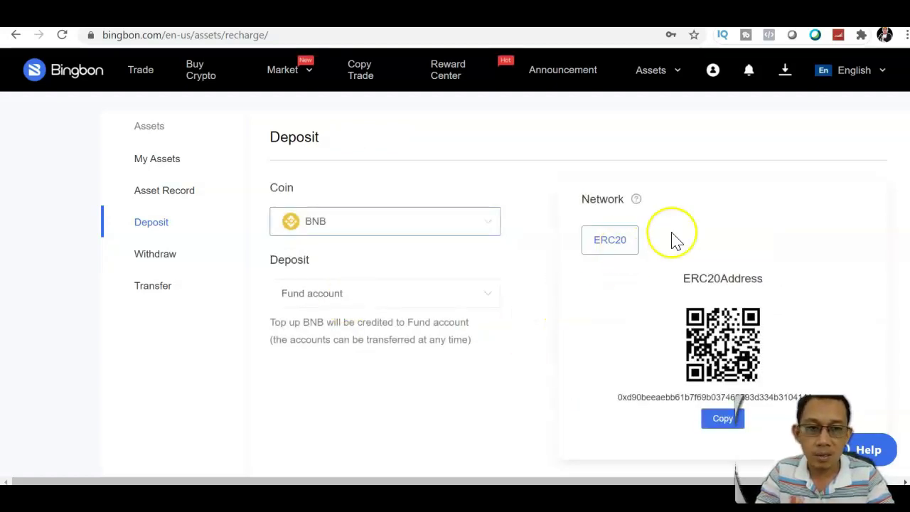
scroll(494, 284, down, 2)
scroll(494, 284, up, 2)
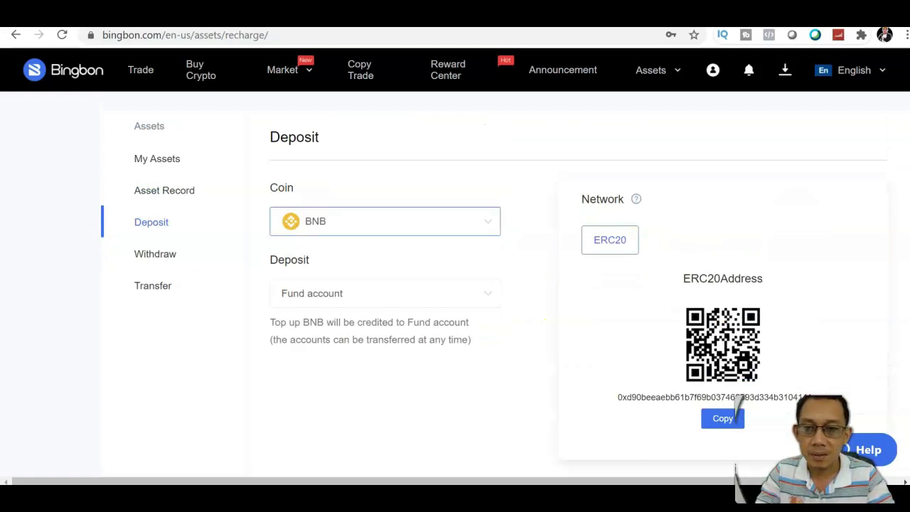
Choose XRP as the deposit coin and dismiss the note about its tag and address
click(406, 225)
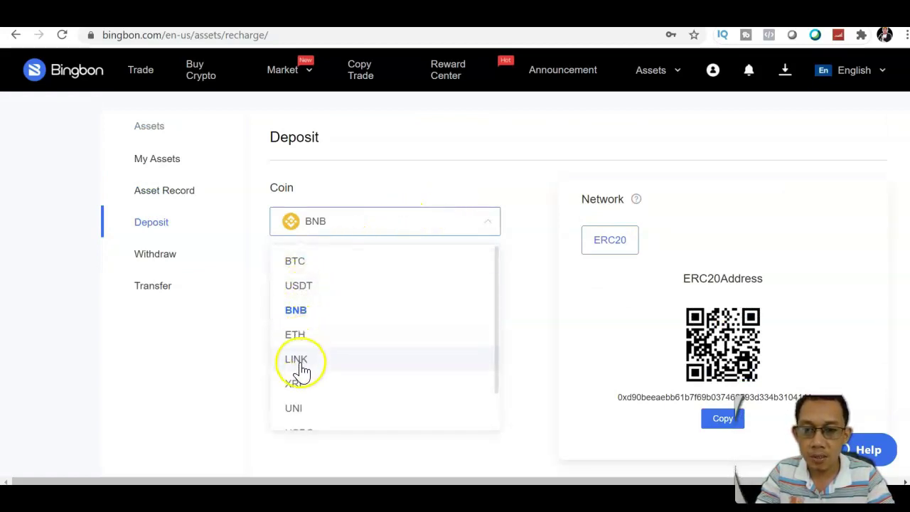
click(301, 384)
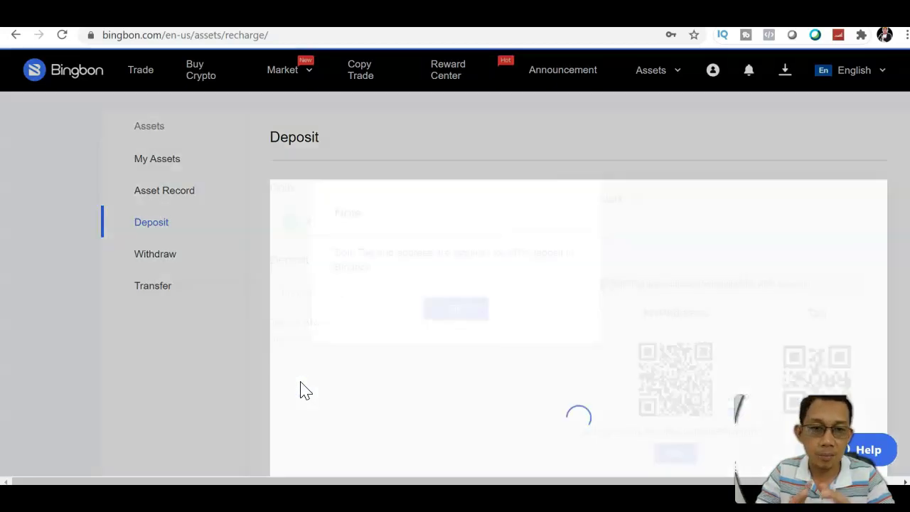
click(407, 329)
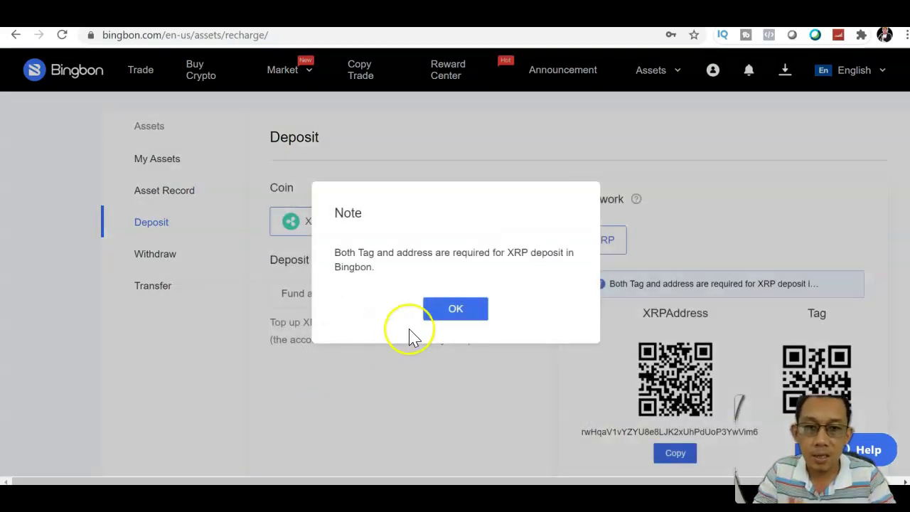
click(448, 313)
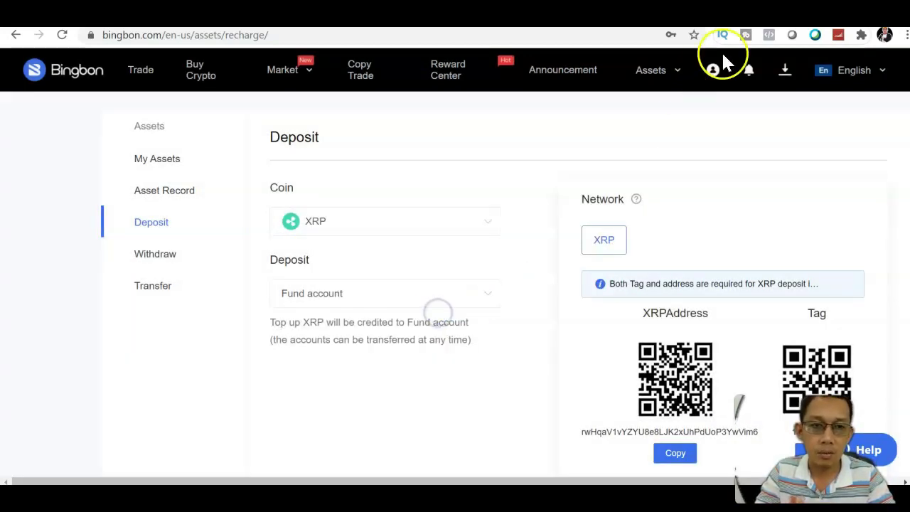
Open My Assets and review the balances of the fund, standard contract and perpetual swap accounts
mouse_move(656, 74)
click(647, 125)
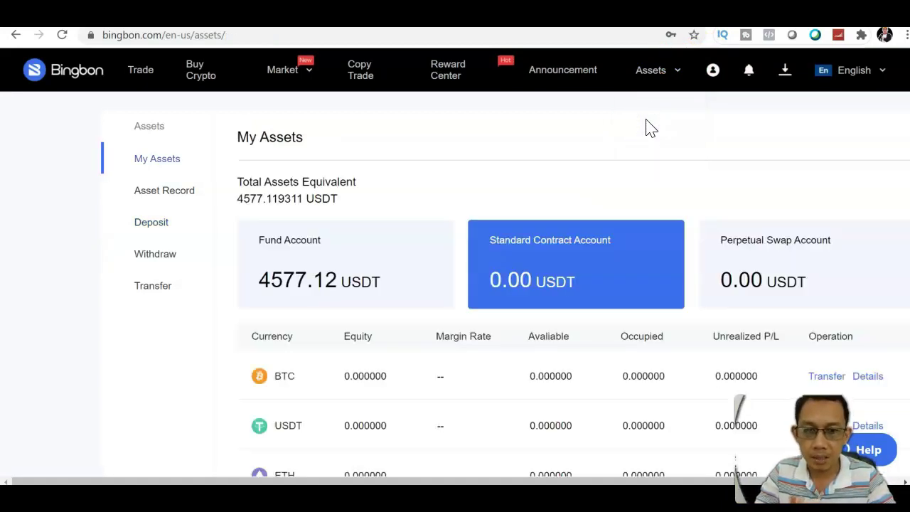
scroll(498, 284, down, 2)
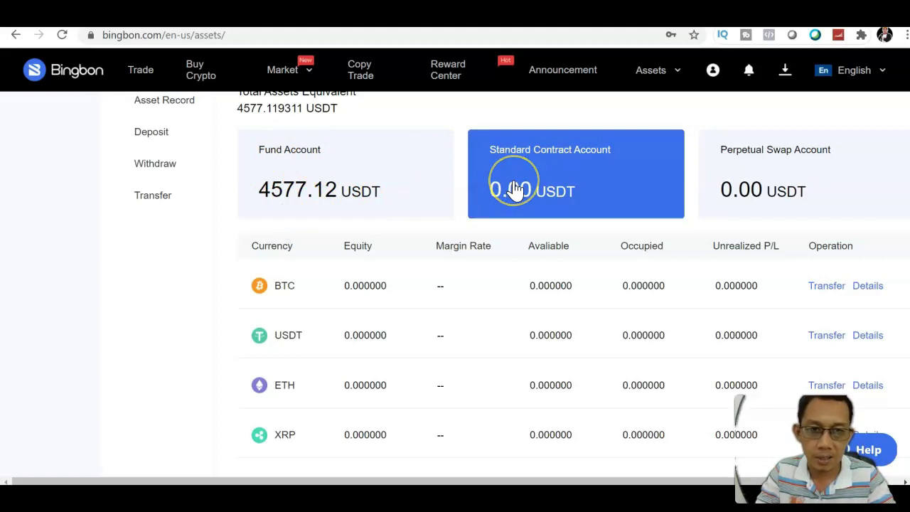
Transfer all 4576.264832 USDT from the Fund Account to the Standard Contract Account and continue to the trading page
click(143, 201)
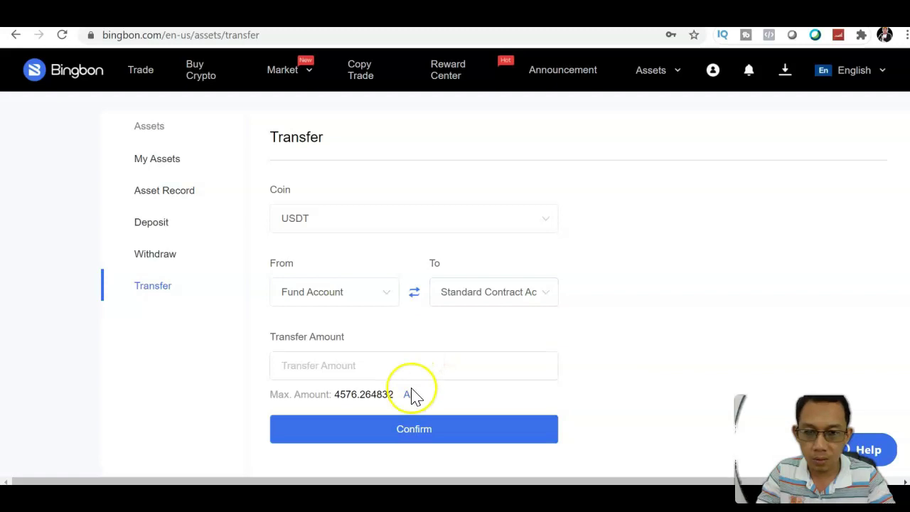
scroll(484, 327, down, 2)
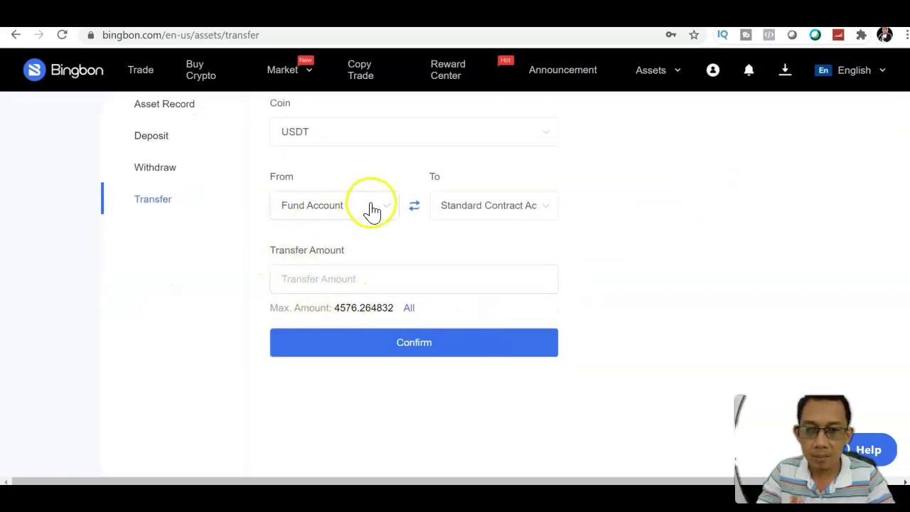
click(408, 310)
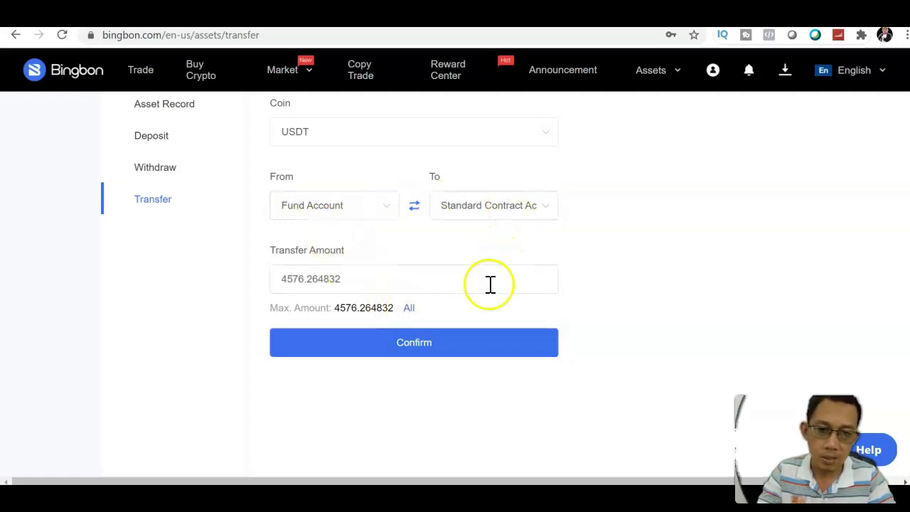
click(421, 349)
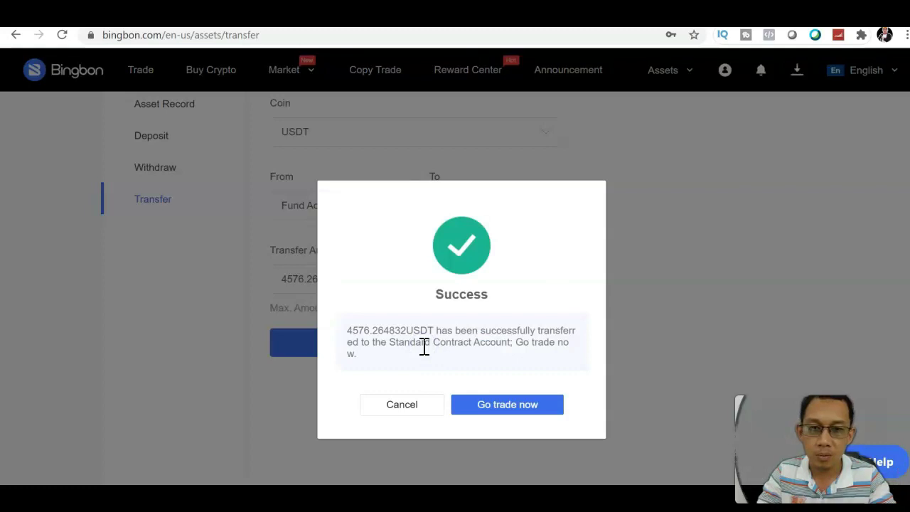
click(478, 404)
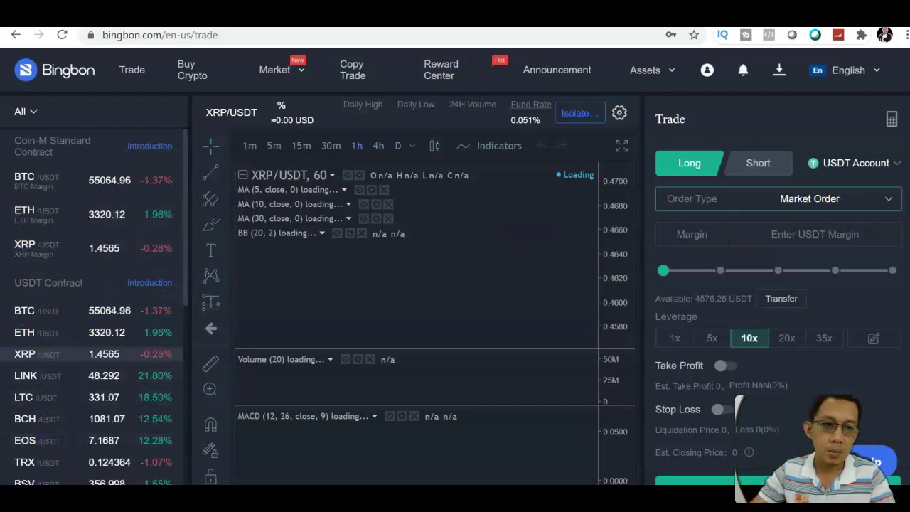
Look over the XRP/USDT trading page, including the contract list, chart, order form and positions area
scroll(455, 266, down, 5)
scroll(455, 266, up, 3)
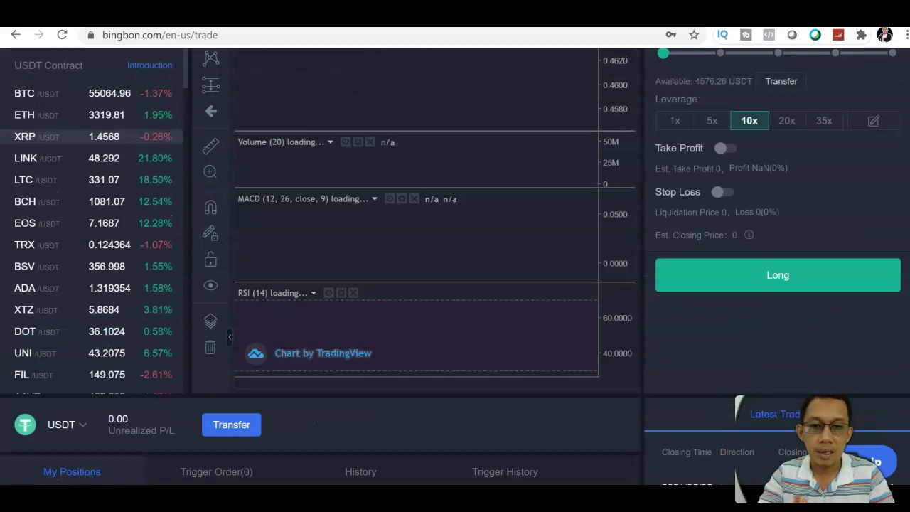
scroll(455, 267, up, 2)
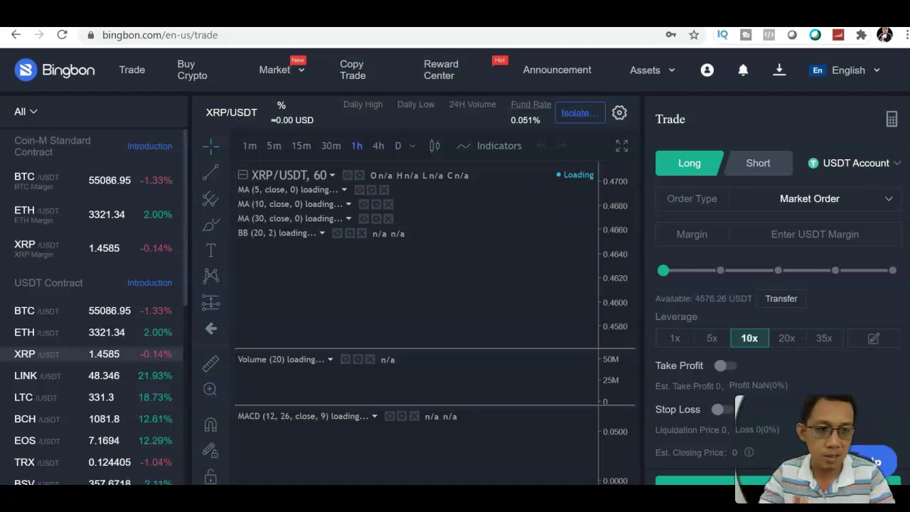
scroll(882, 166, down, 4)
scroll(455, 267, up, 4)
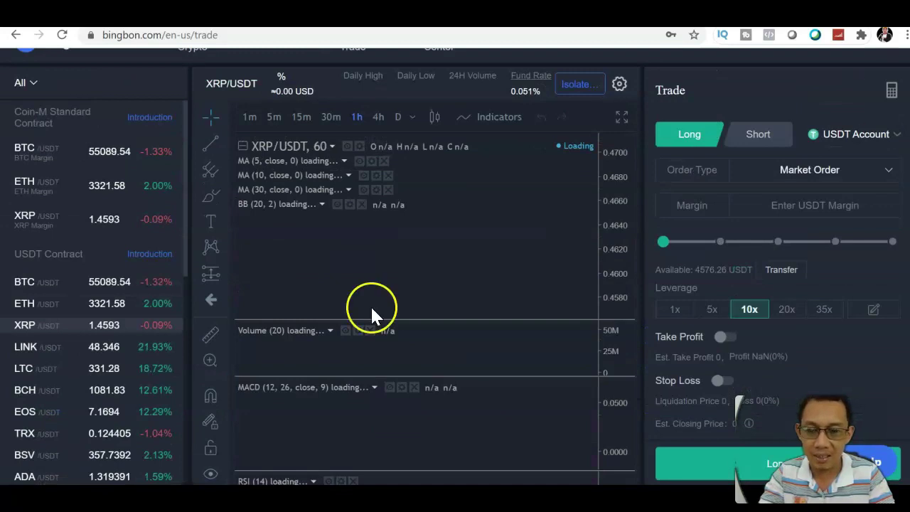